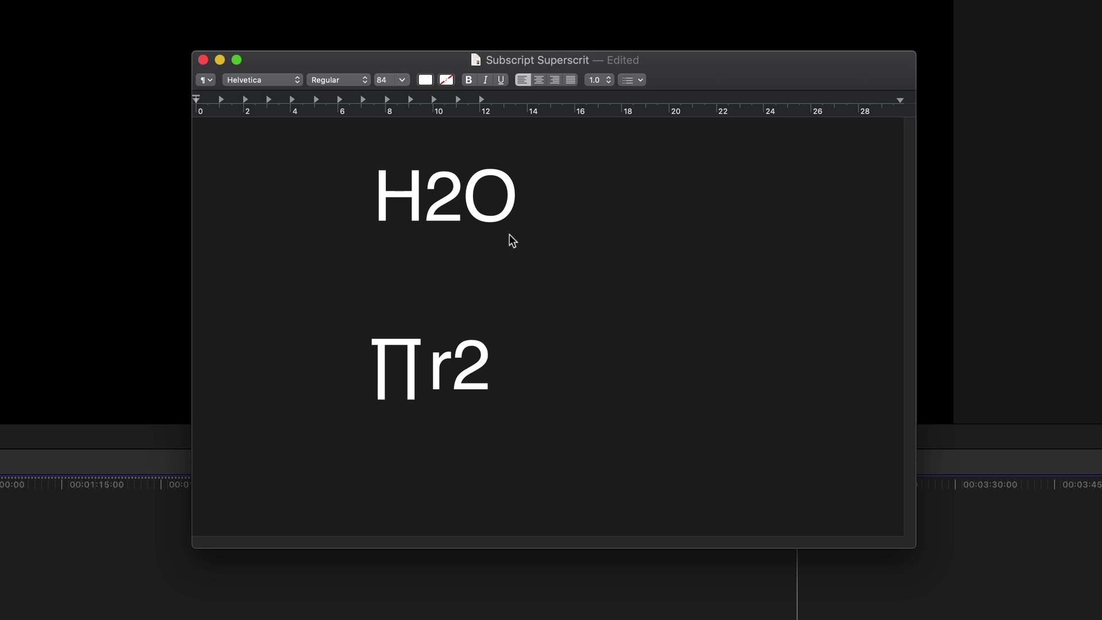
In TextEdit, select the 2 in H2O and apply Format > Font > Baseline > Subscript.
left_click(460, 223)
left_click_drag(458, 224, 441, 219)
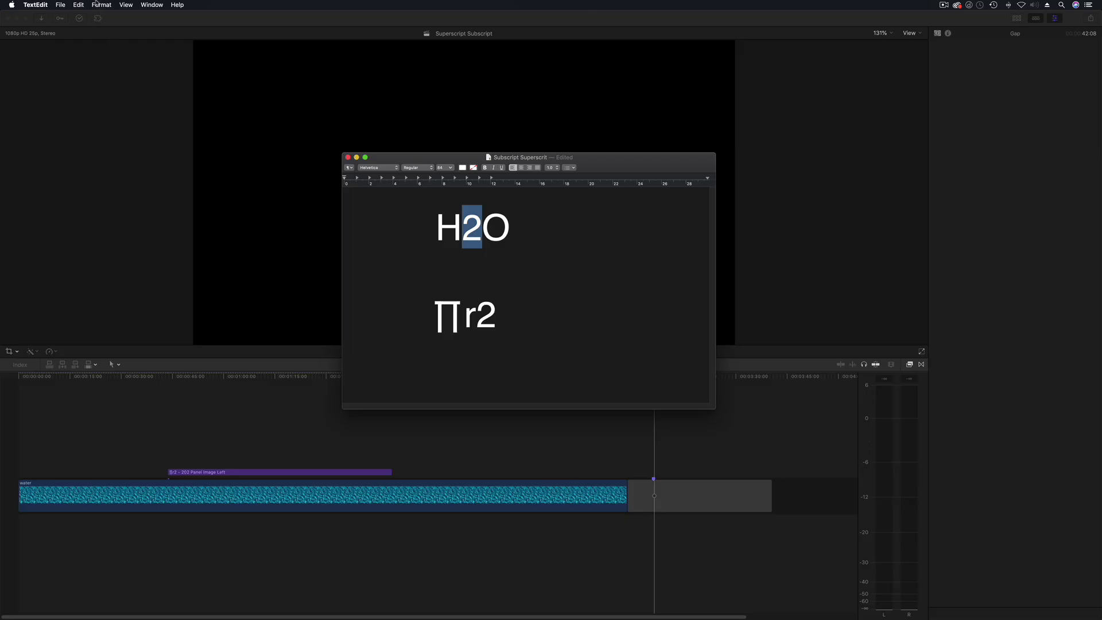
left_click(97, 4)
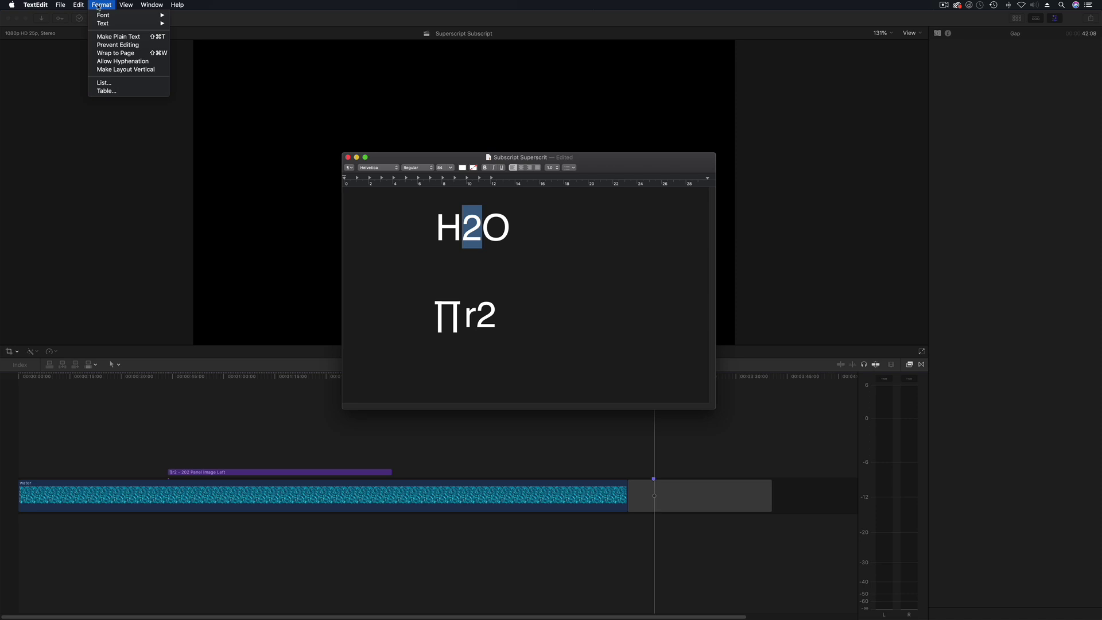
mouse_move(102, 16)
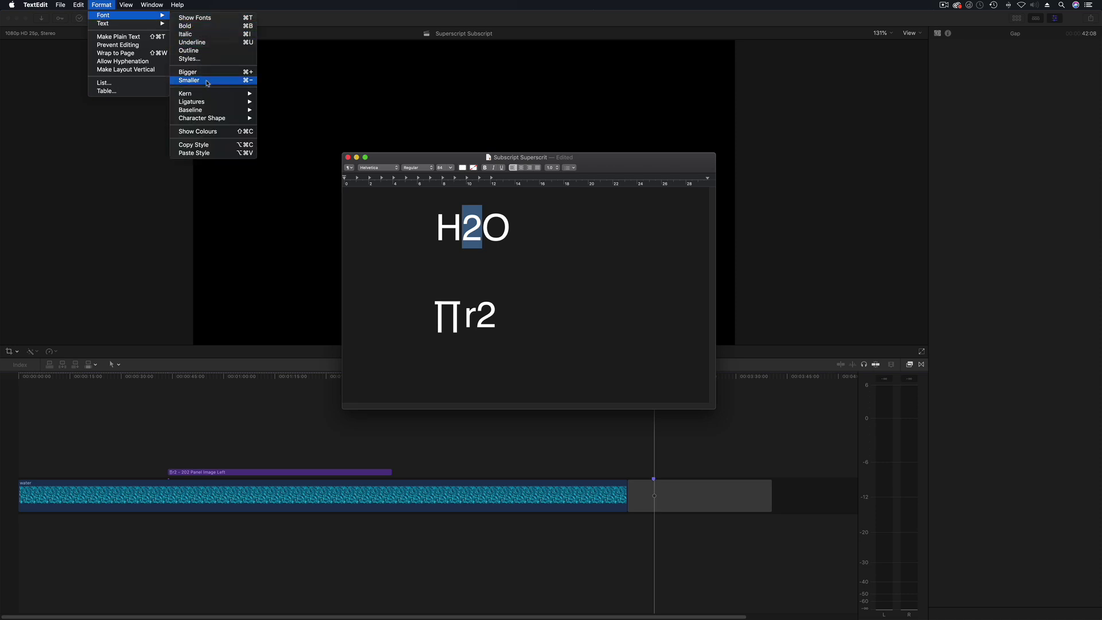
mouse_move(208, 110)
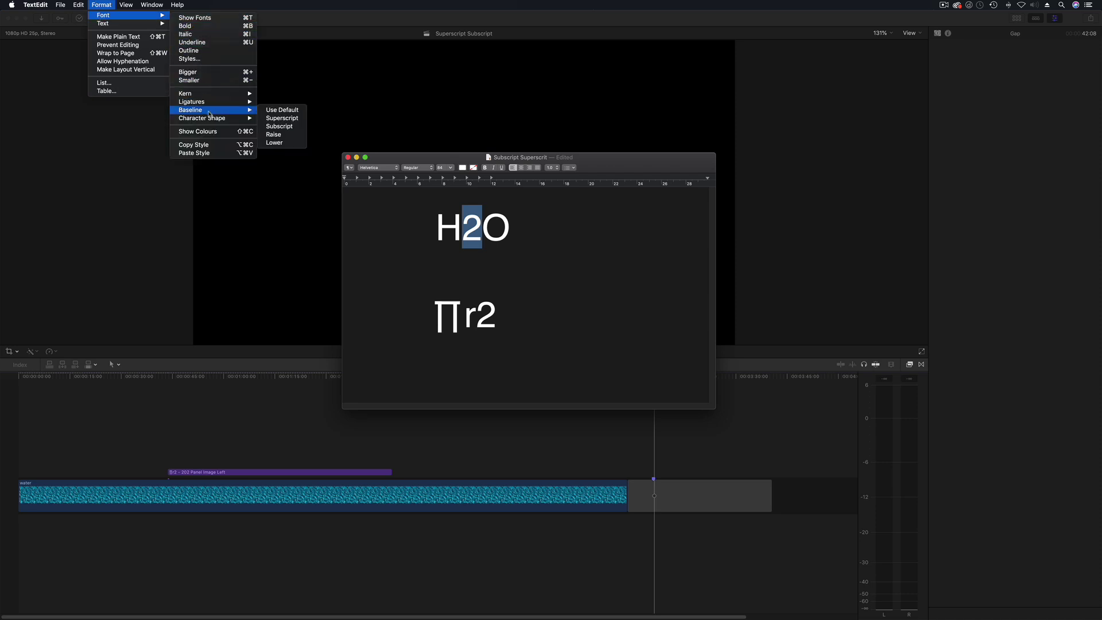
left_click(289, 127)
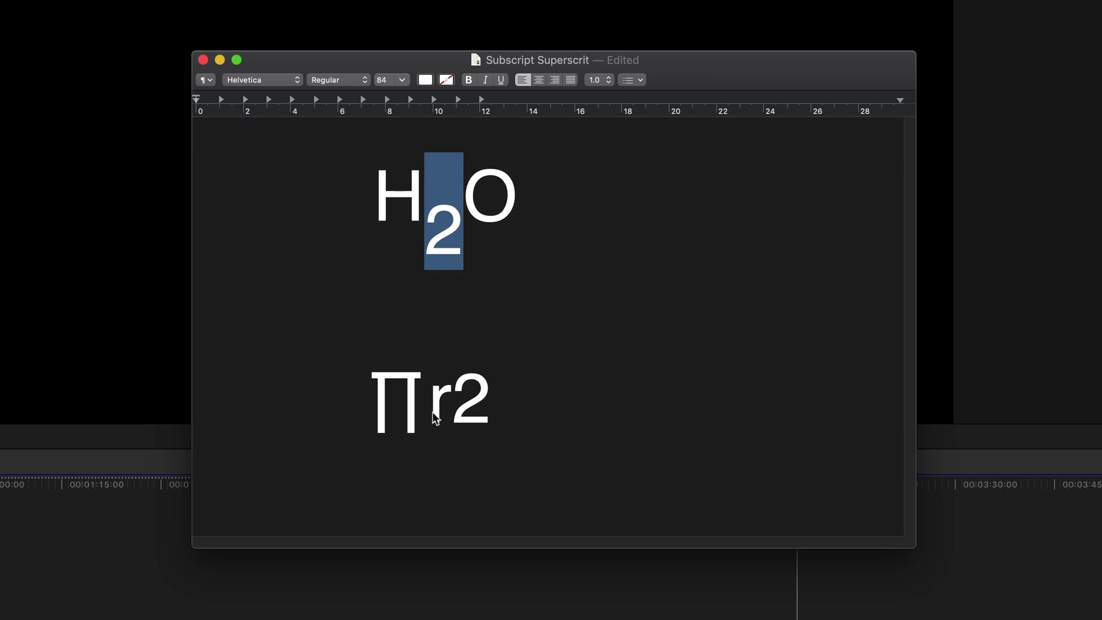
Select the 2 in πr2, apply Baseline > Superscript, then deselect it.
left_click(474, 394)
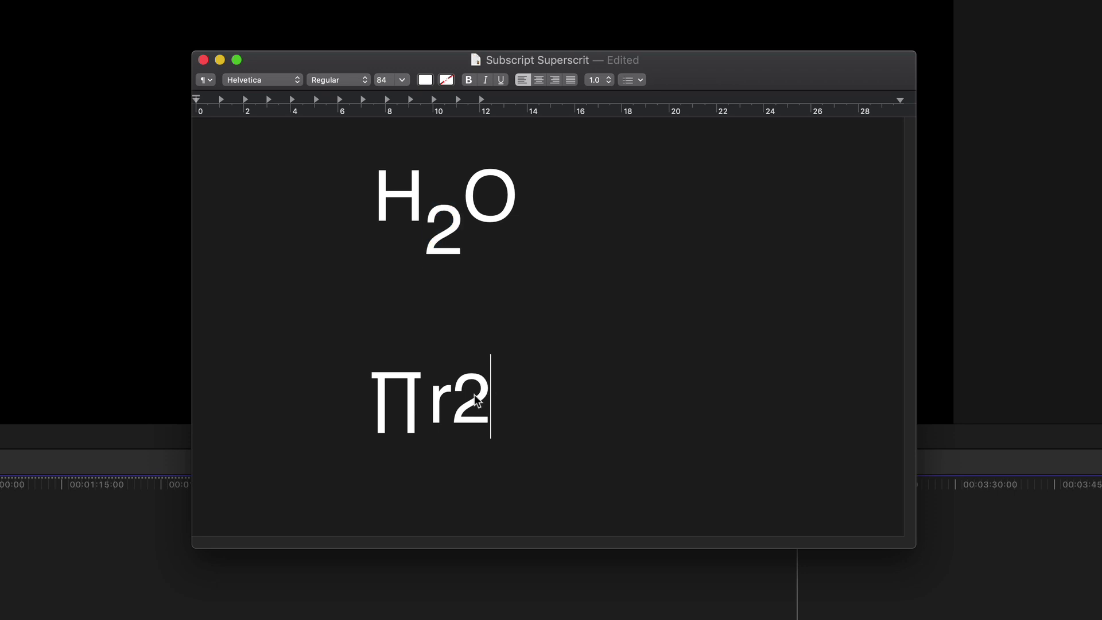
left_click_drag(488, 399, 468, 402)
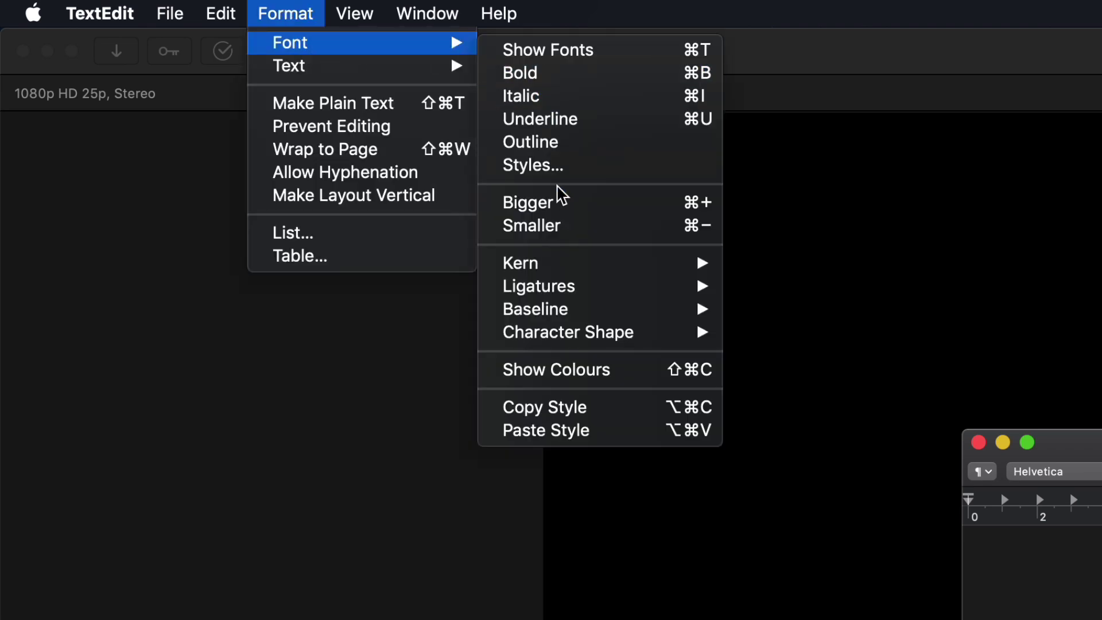
mouse_move(583, 308)
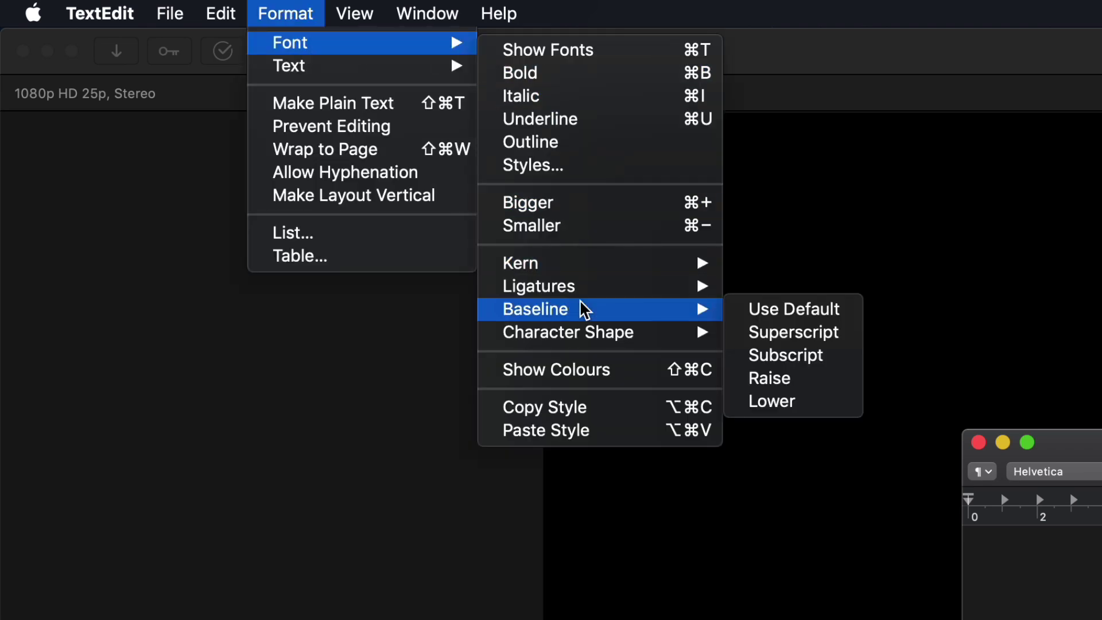
left_click(812, 330)
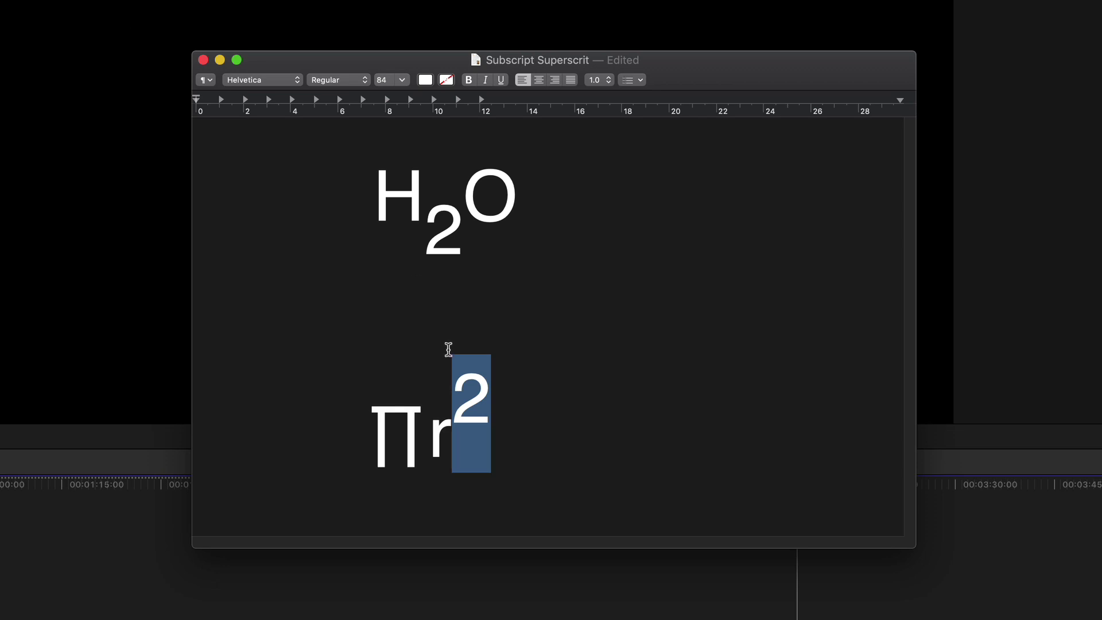
left_click(485, 397)
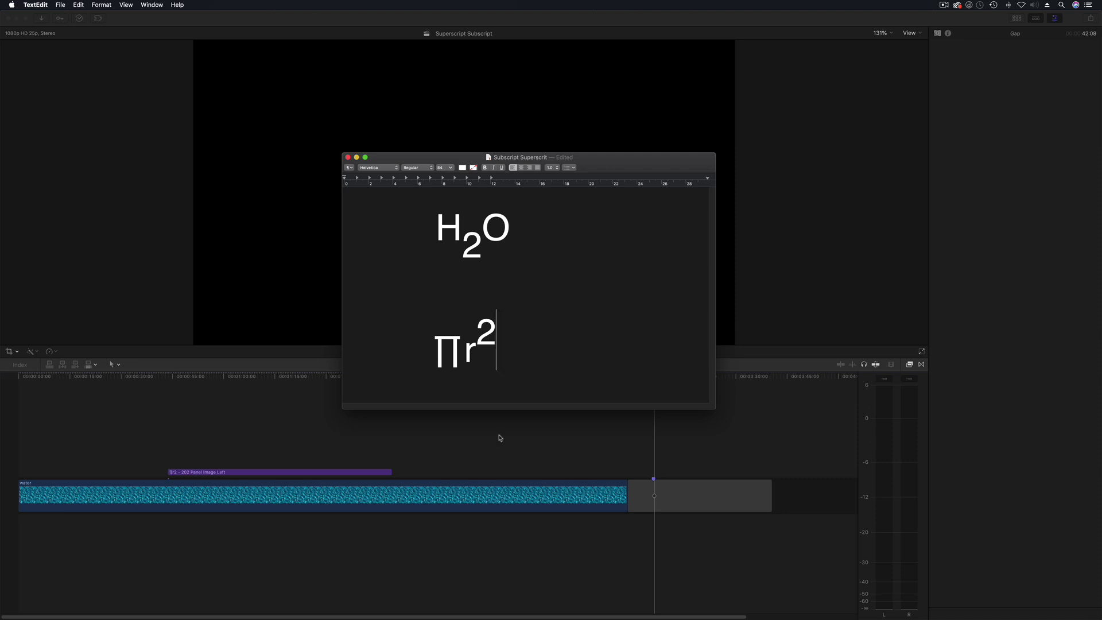
Switch to Final Cut Pro and move the playhead onto the H2O πr2 title.
left_click(497, 438)
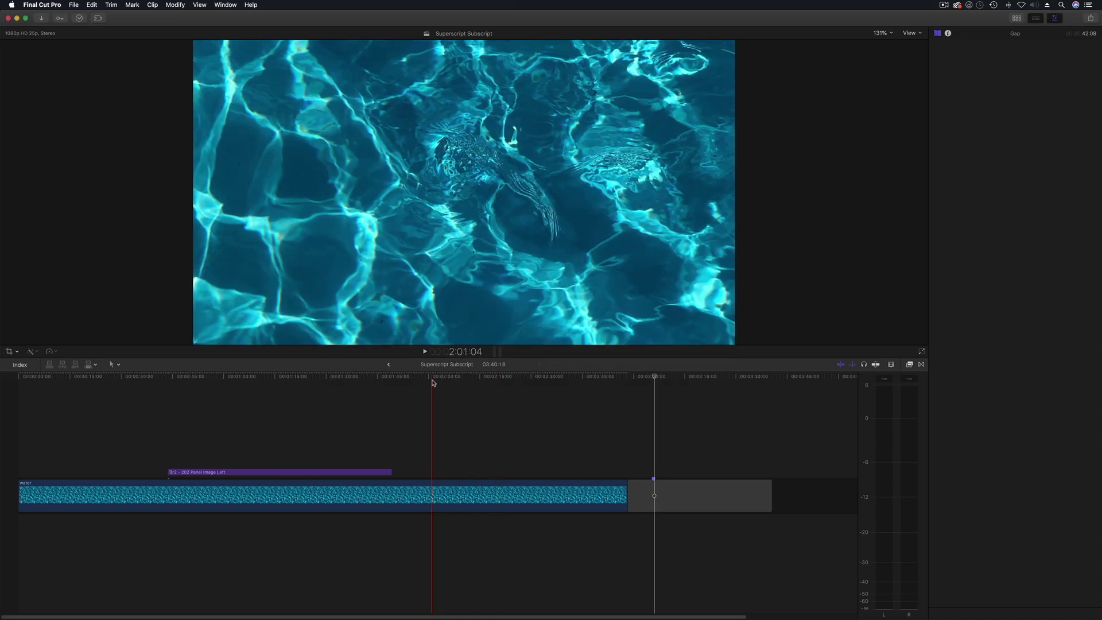
left_click_drag(433, 382, 293, 384)
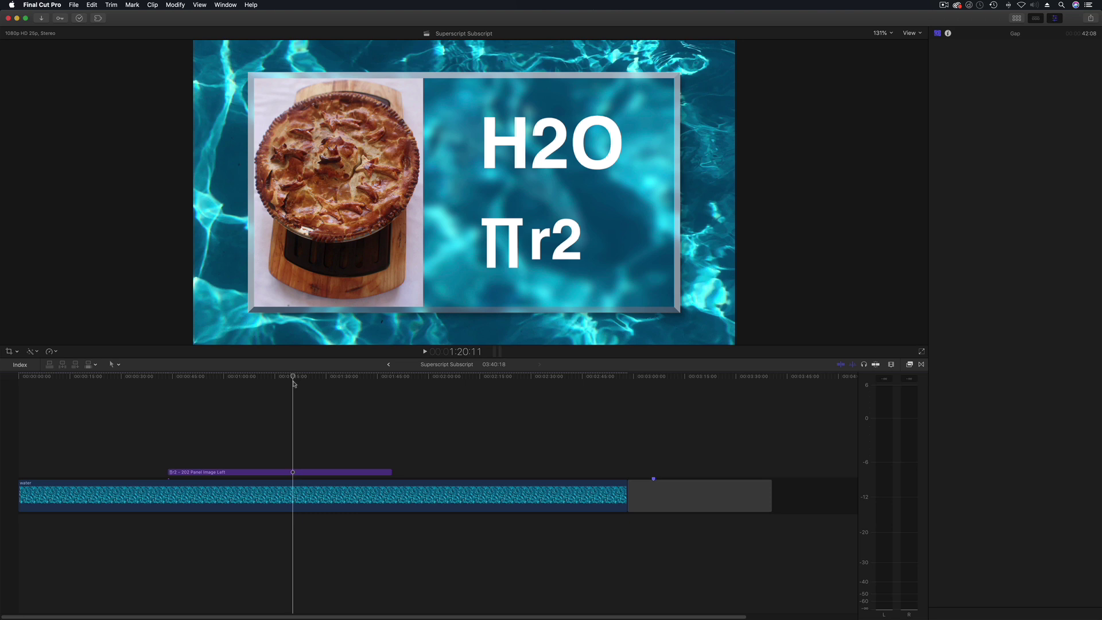
left_click(290, 380)
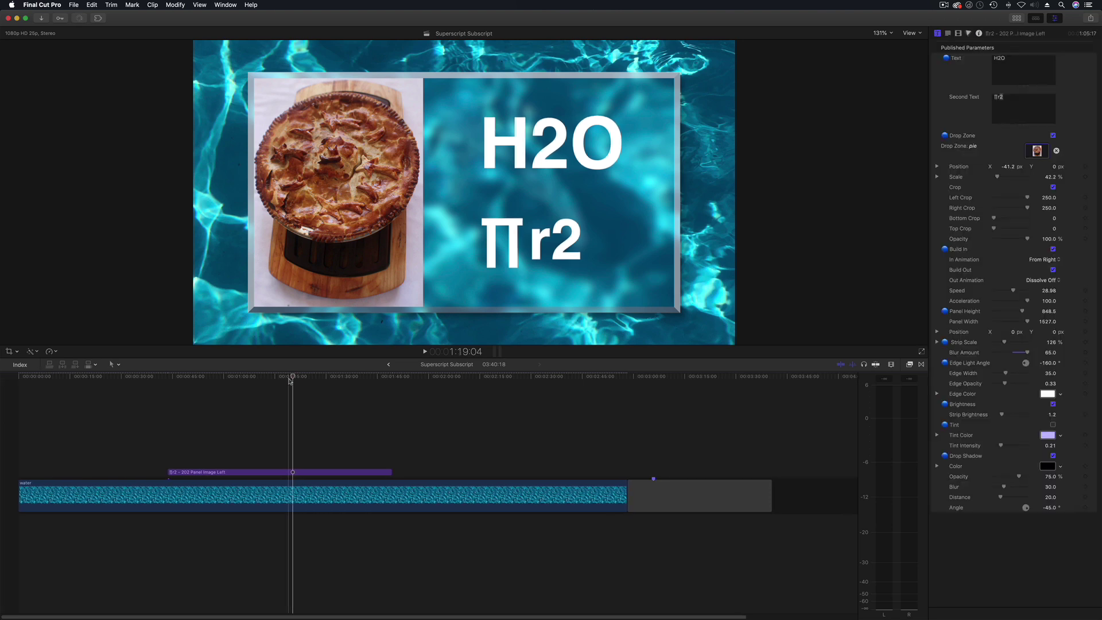
Zoom the timeline, scrub to about 1:14, and select the πr2 title clip.
key("super+equal")
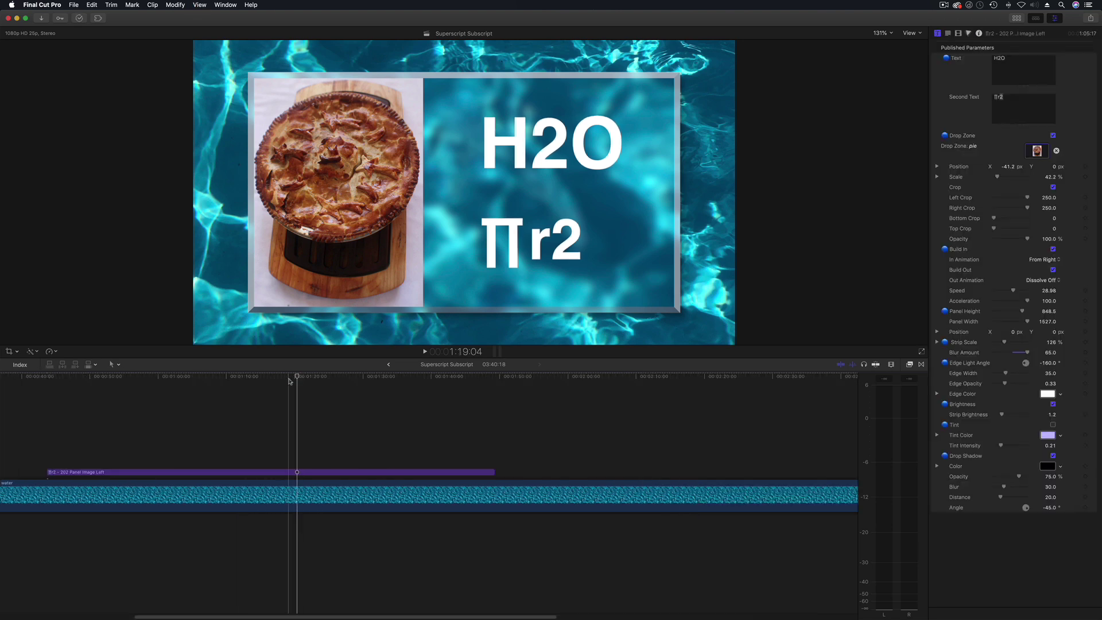
scroll(280, 380, "left", 3)
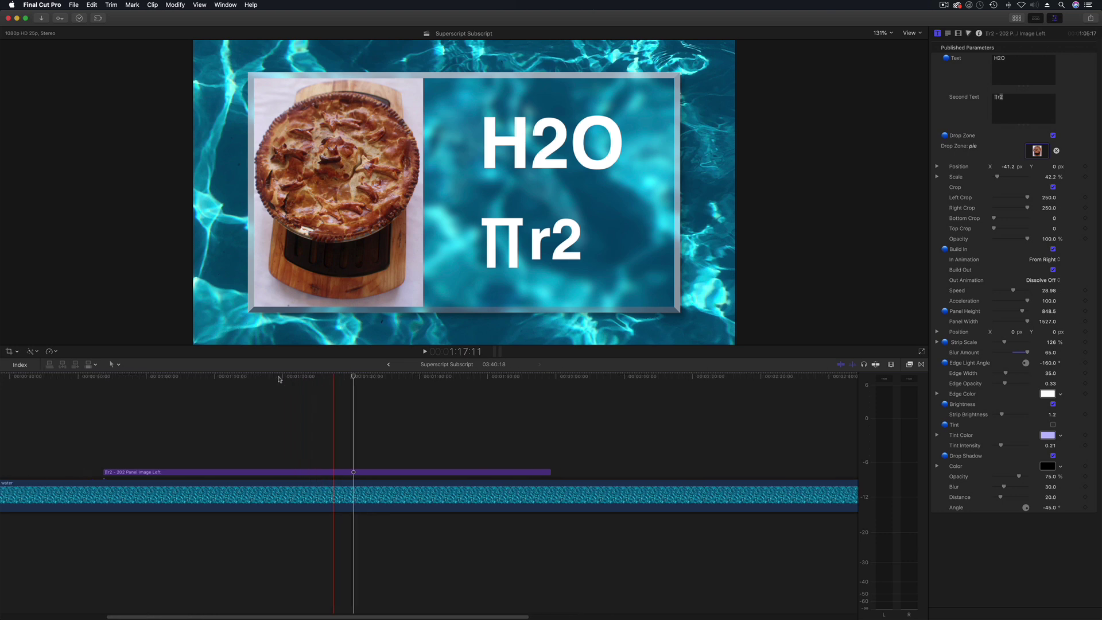
left_click(317, 378)
left_click_drag(318, 378, 316, 378)
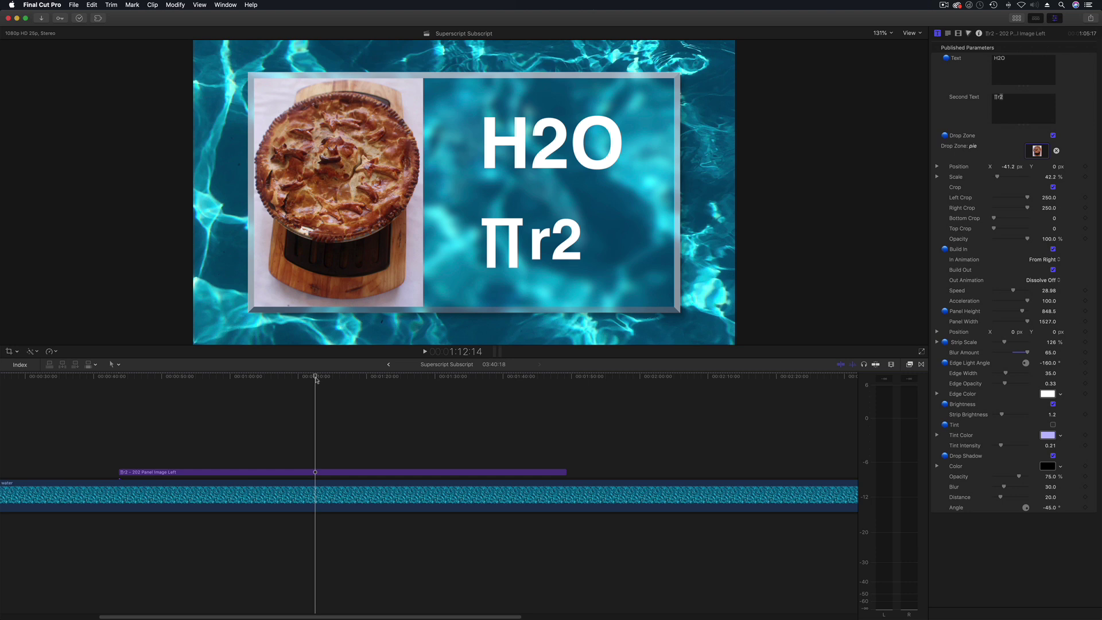
left_click_drag(316, 379, 326, 378)
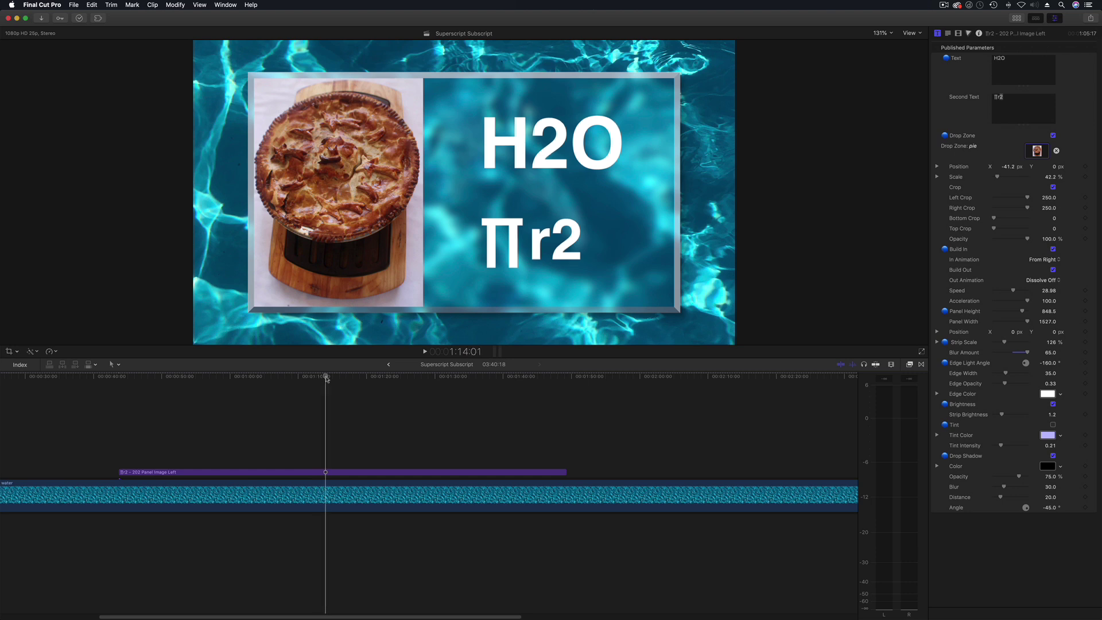
left_click(338, 470)
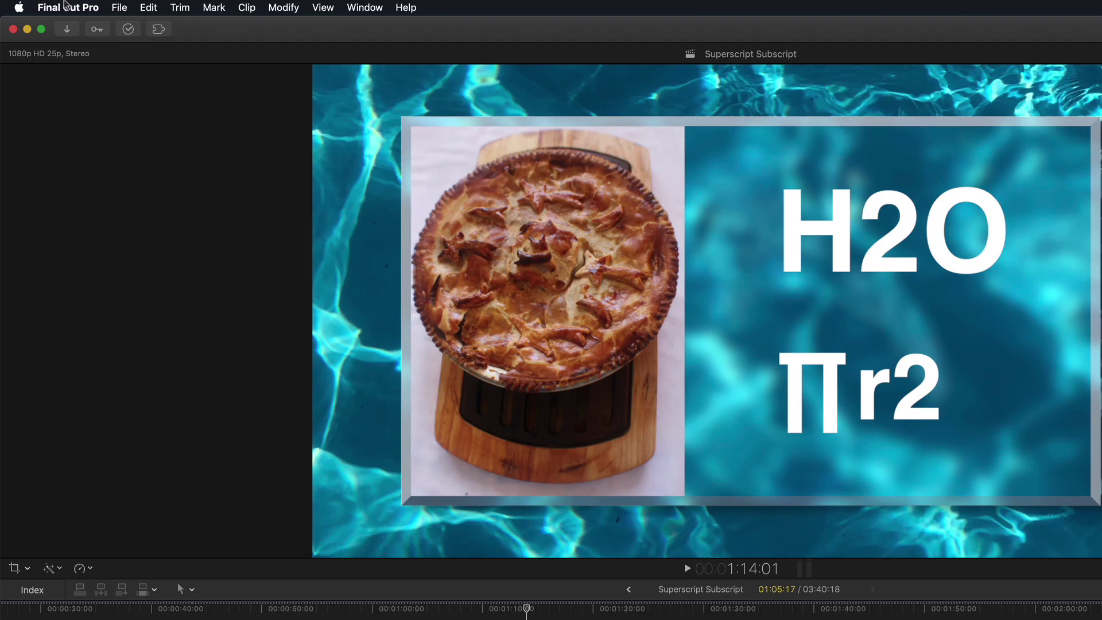
Browse the menu bar commands and dismiss them without choosing anything.
left_click(74, 4)
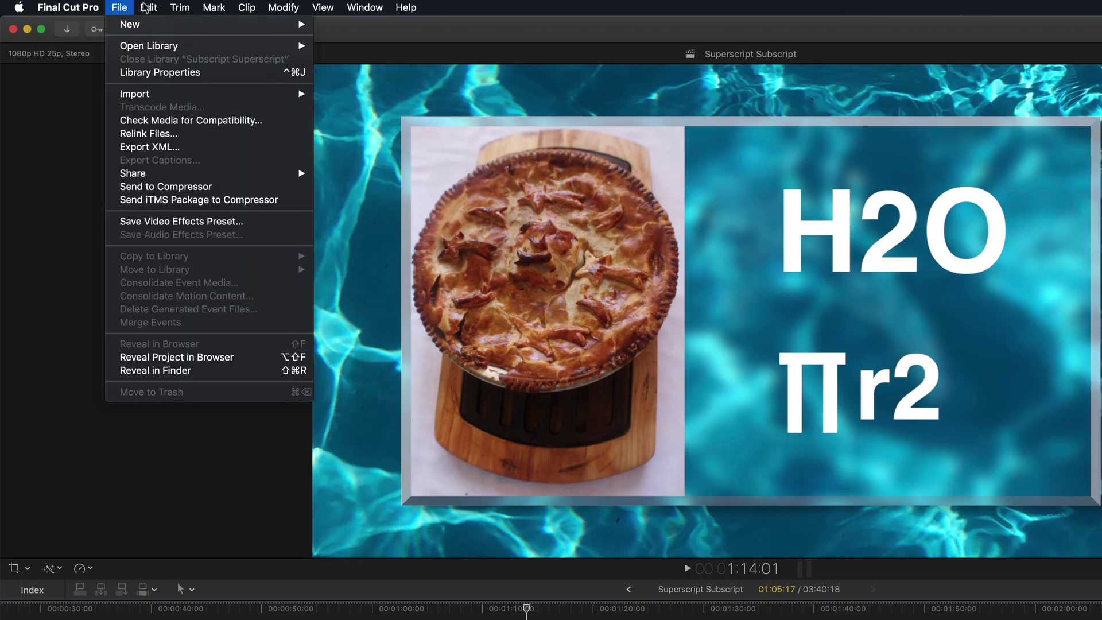
mouse_move(284, 9)
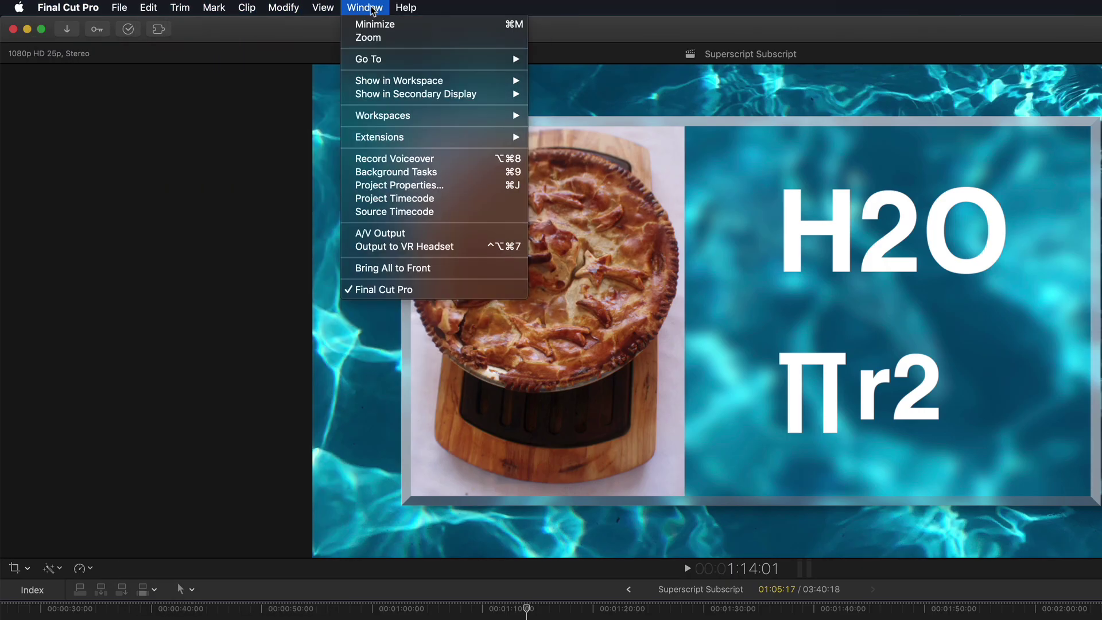
mouse_move(206, 8)
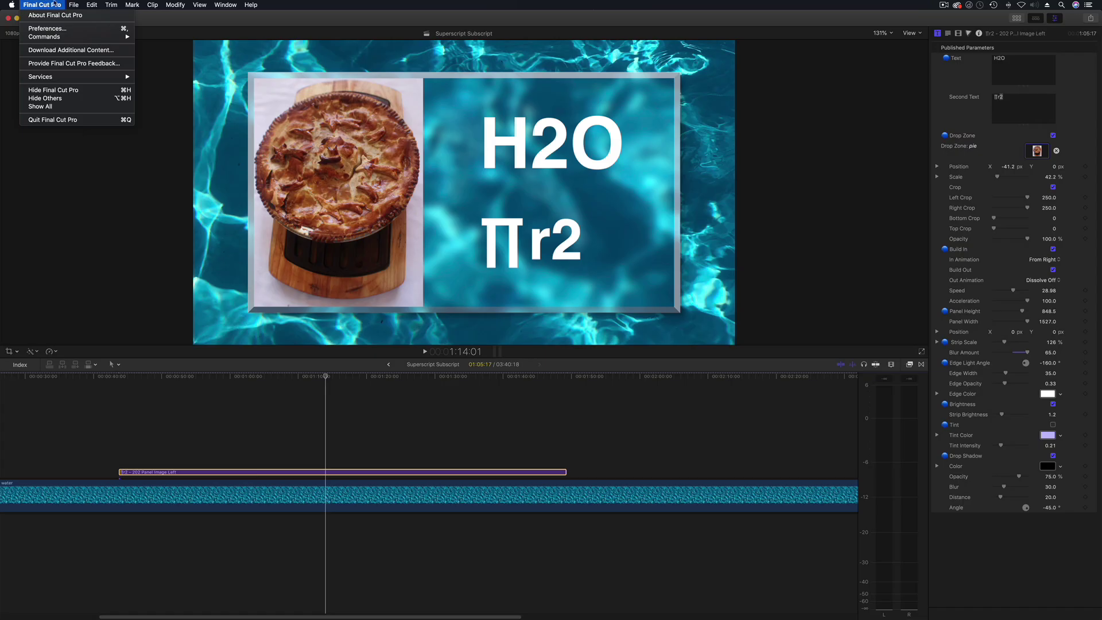
mouse_move(119, 7)
left_click(45, 106)
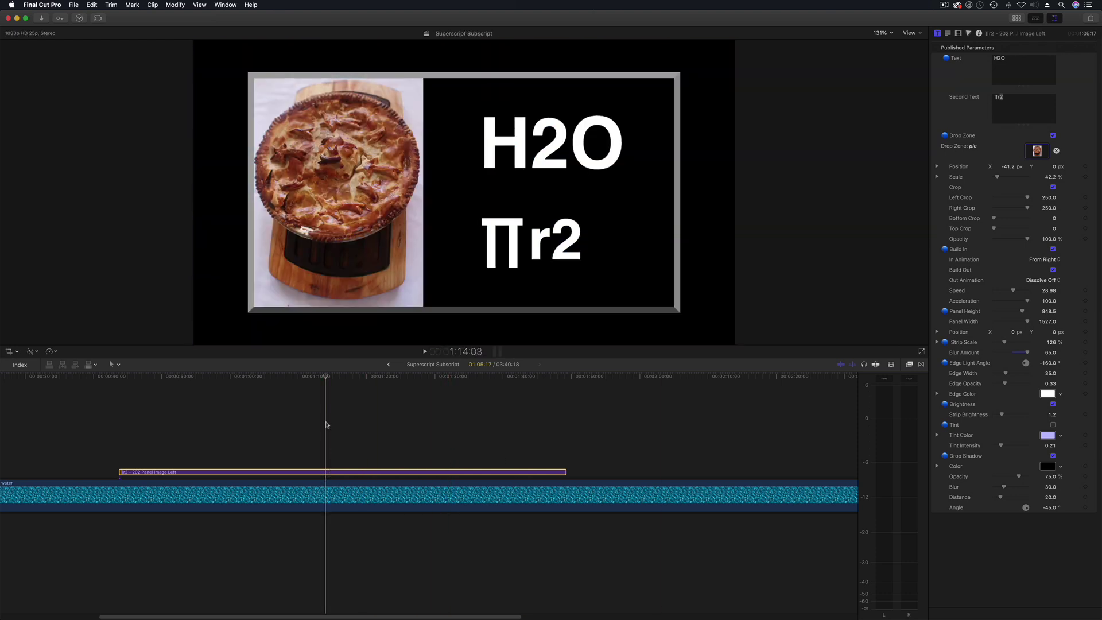
Hide the Titles browser to enlarge the preview and scrub across the title.
left_click(1016, 18)
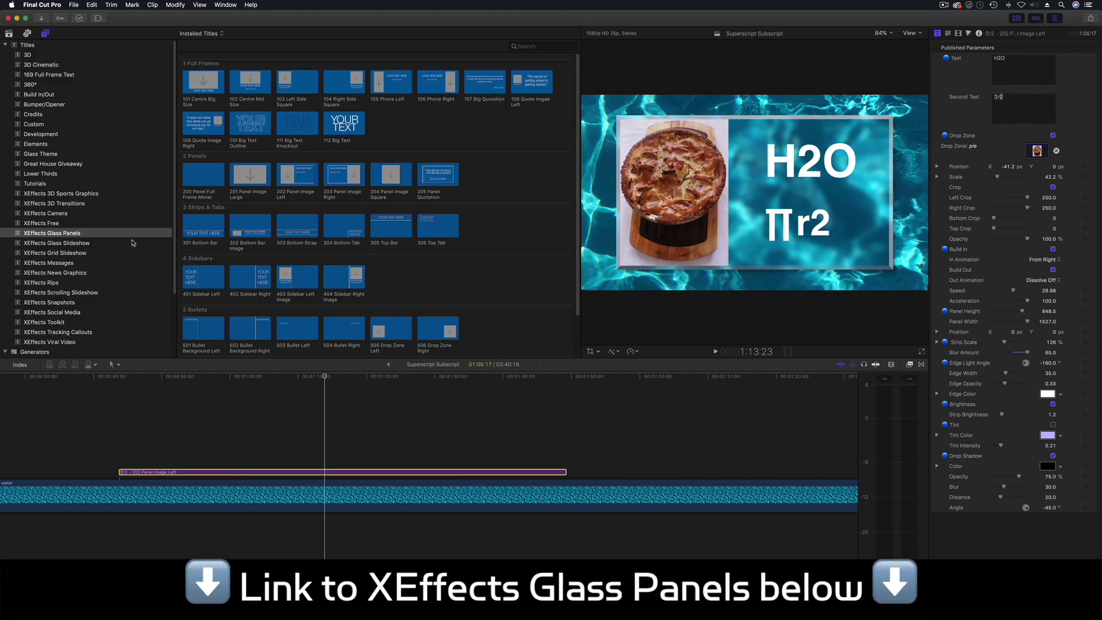
left_click(1016, 19)
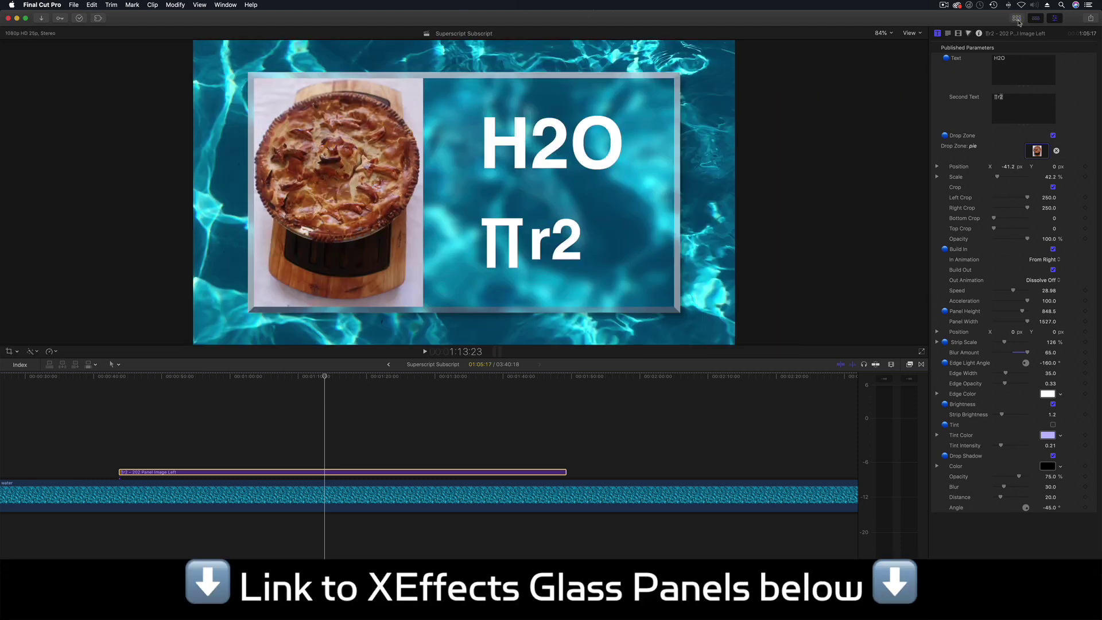
left_click_drag(316, 377, 335, 379)
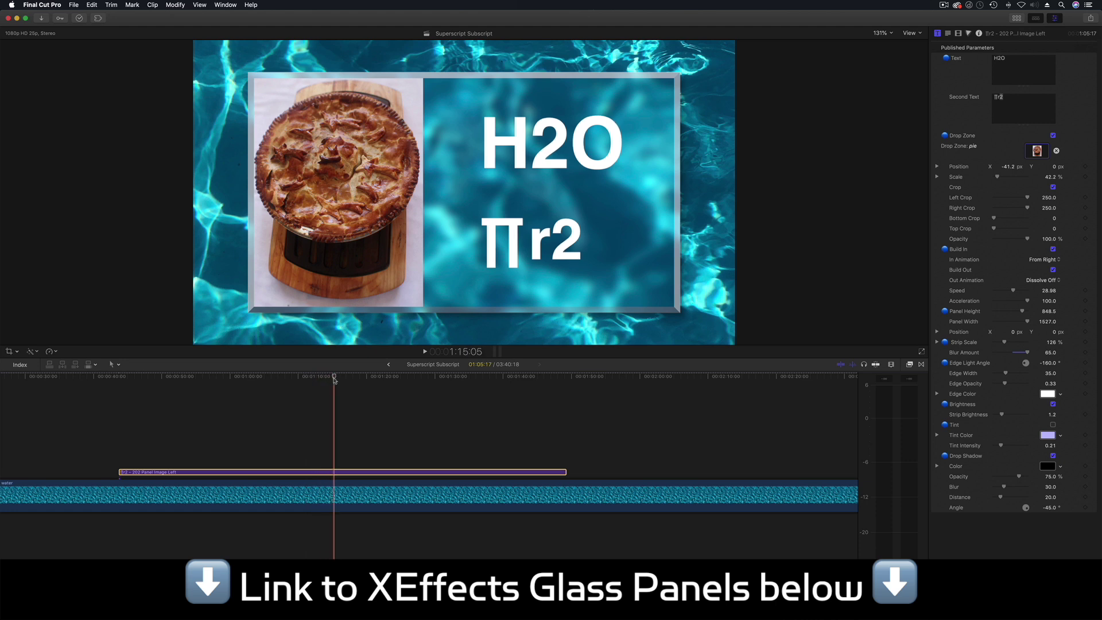
left_click_drag(335, 378, 326, 378)
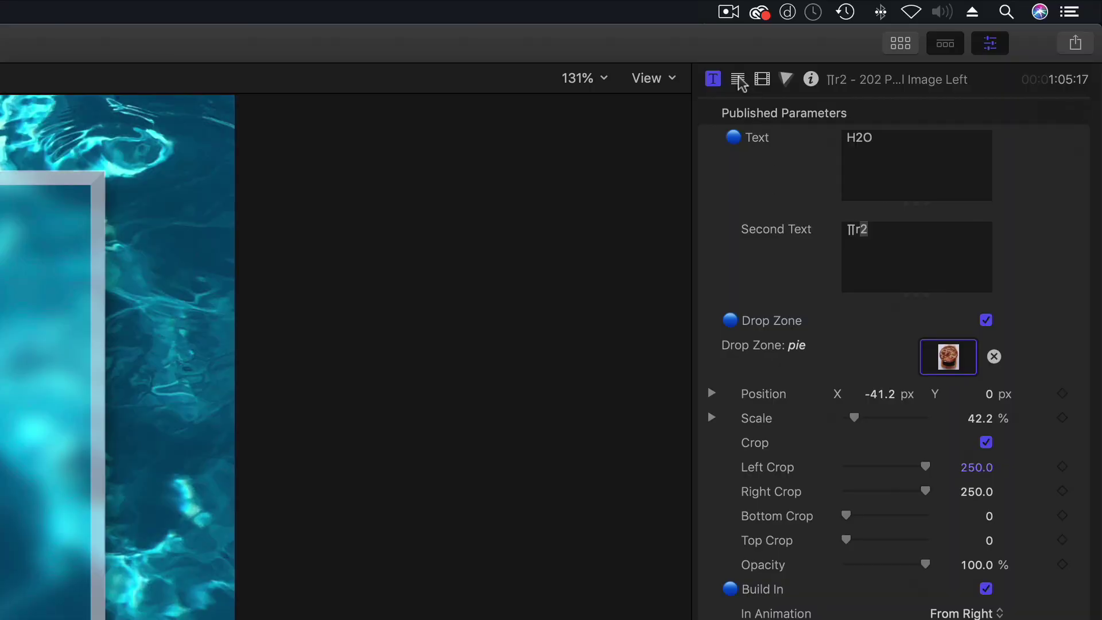
In the Text inspector, select the 2 in H2O and set Baseline -60 and Size about 174.
left_click(737, 78)
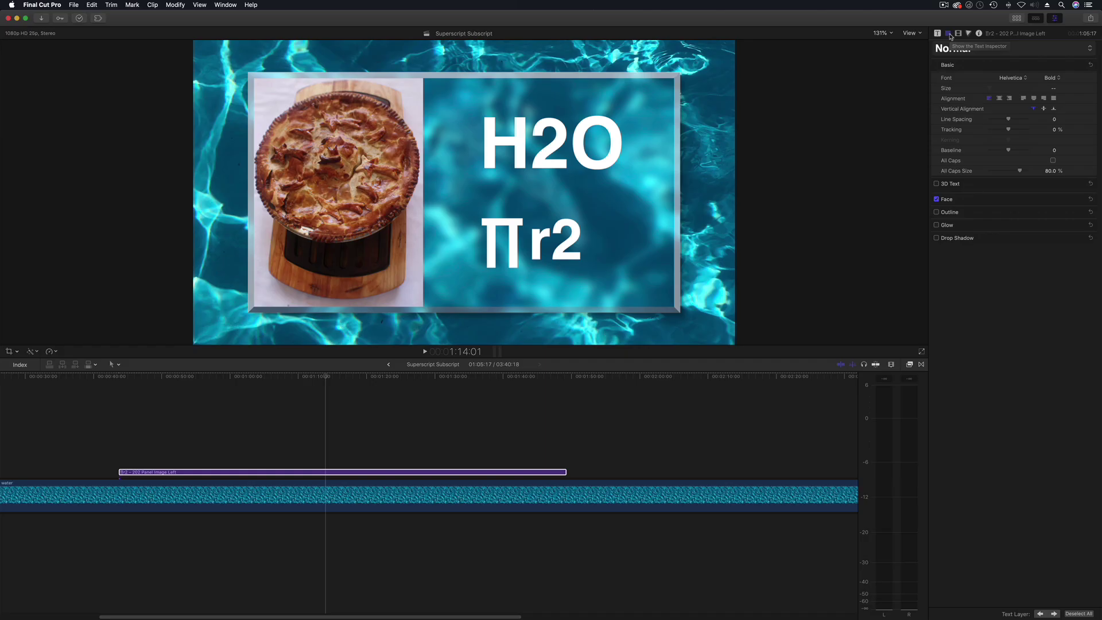
left_click(560, 166)
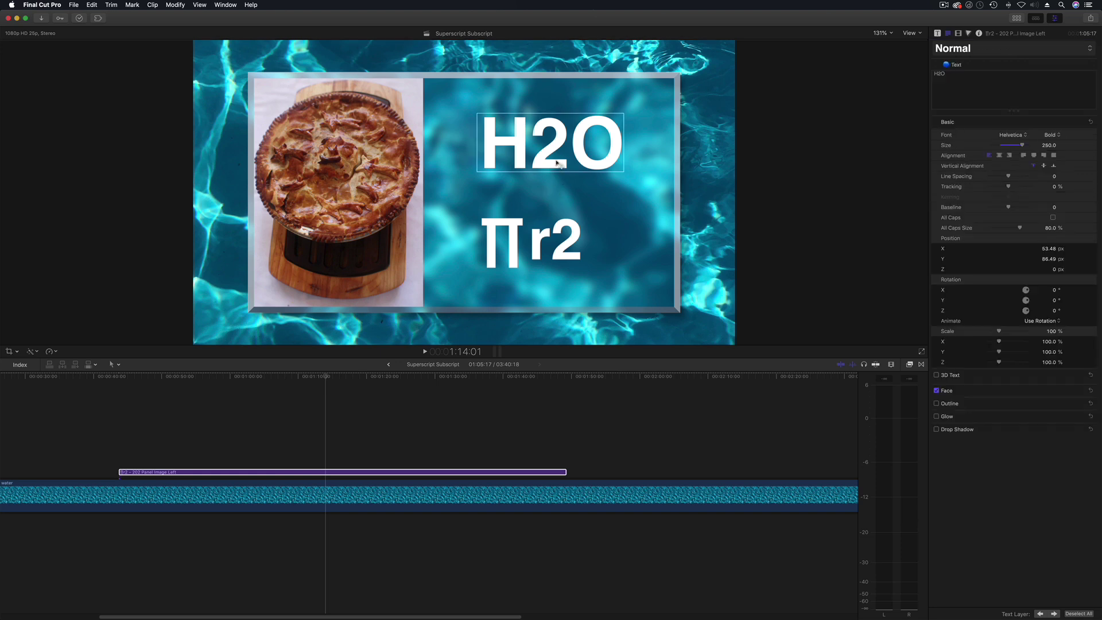
double_click(562, 163)
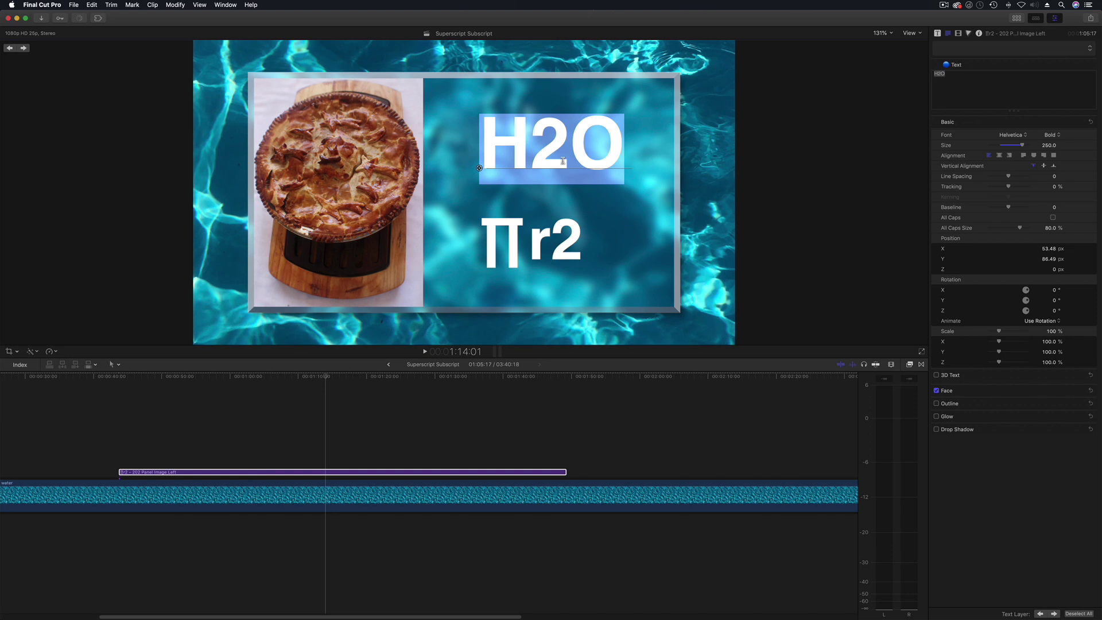
left_click_drag(568, 161, 543, 161)
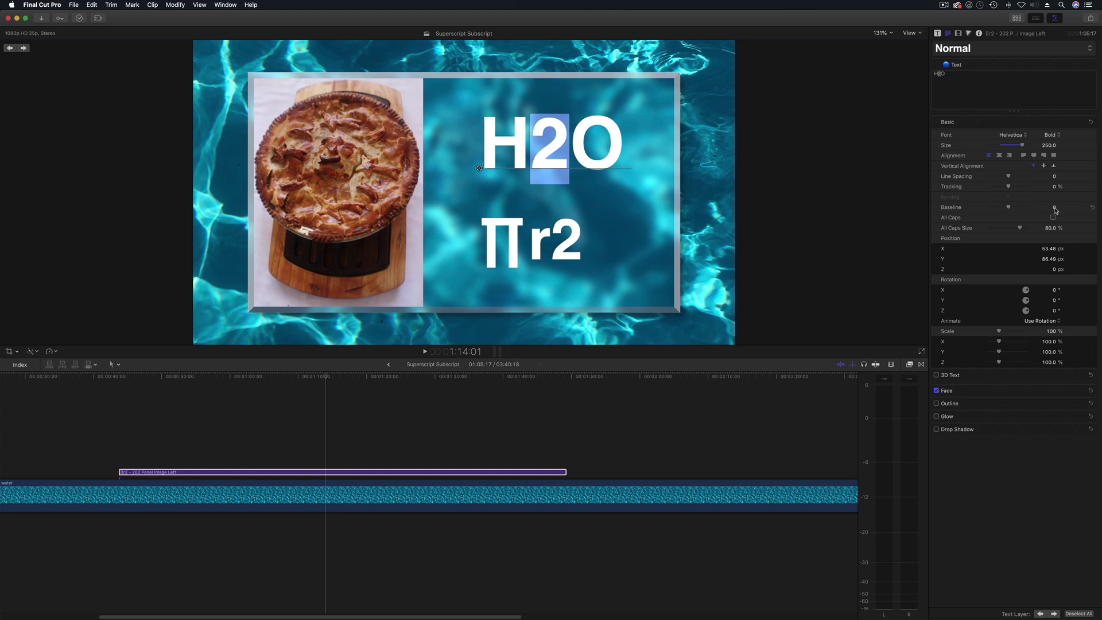
left_click_drag(1053, 207, 1042, 208)
left_click_drag(1050, 148, 1049, 146)
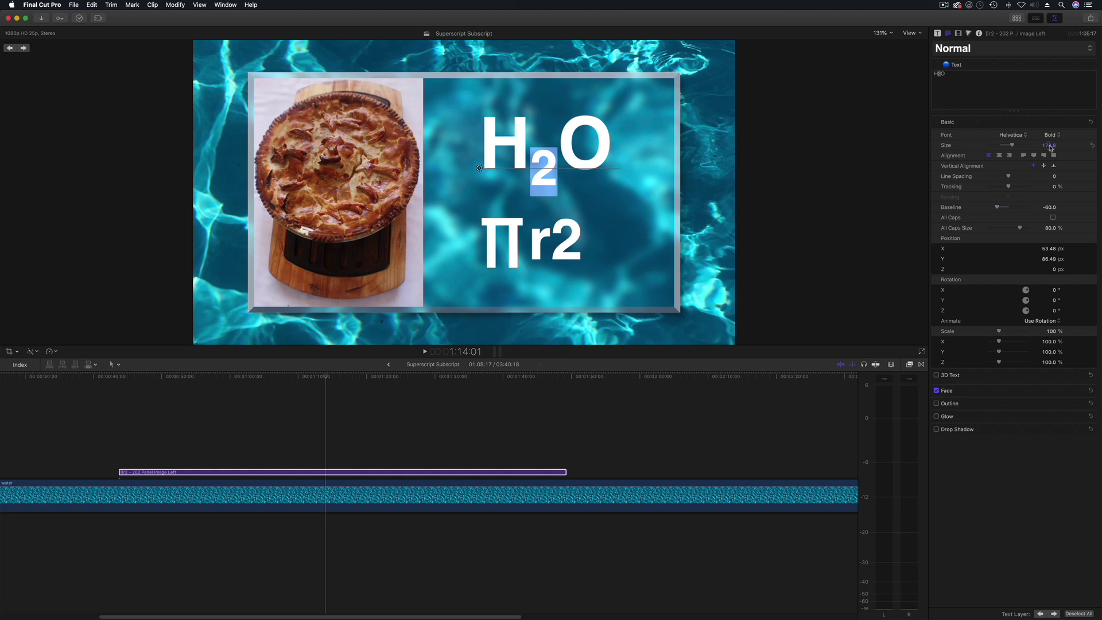
Undo the manual changes and swap the 2 for the subscript ₂ from Emoji & Symbols.
key("super+z")
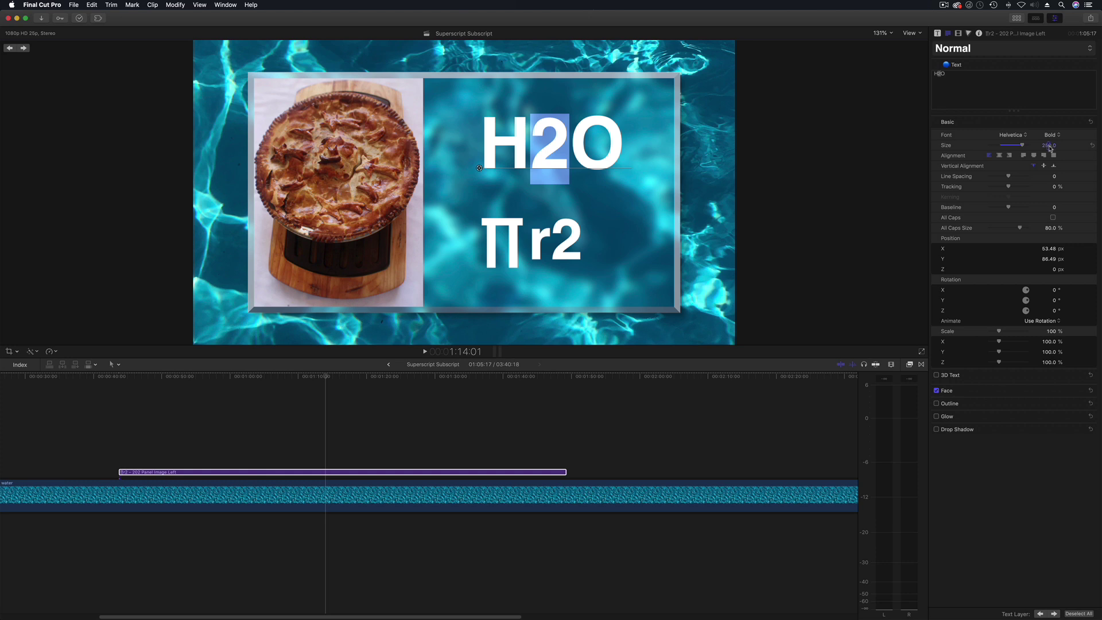
left_click(90, 5)
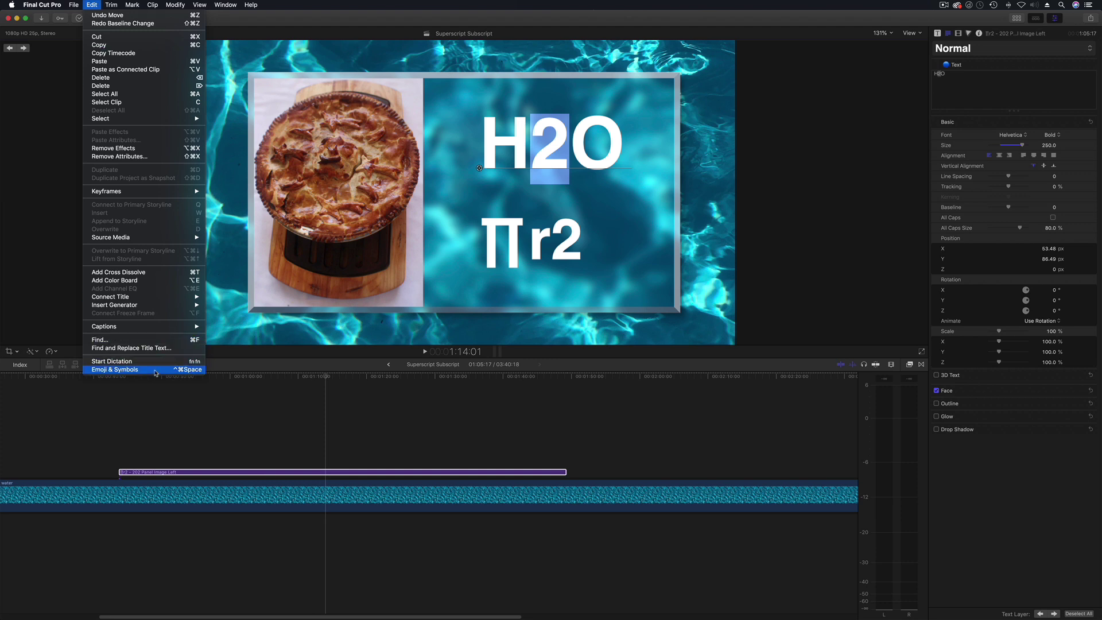
left_click(115, 369)
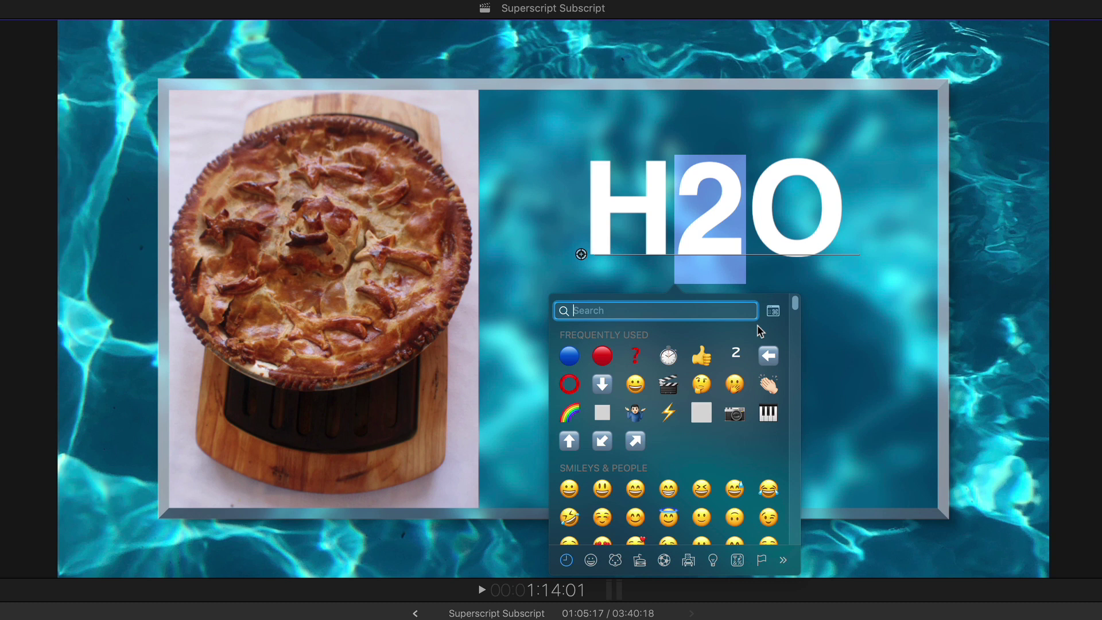
type("subscr")
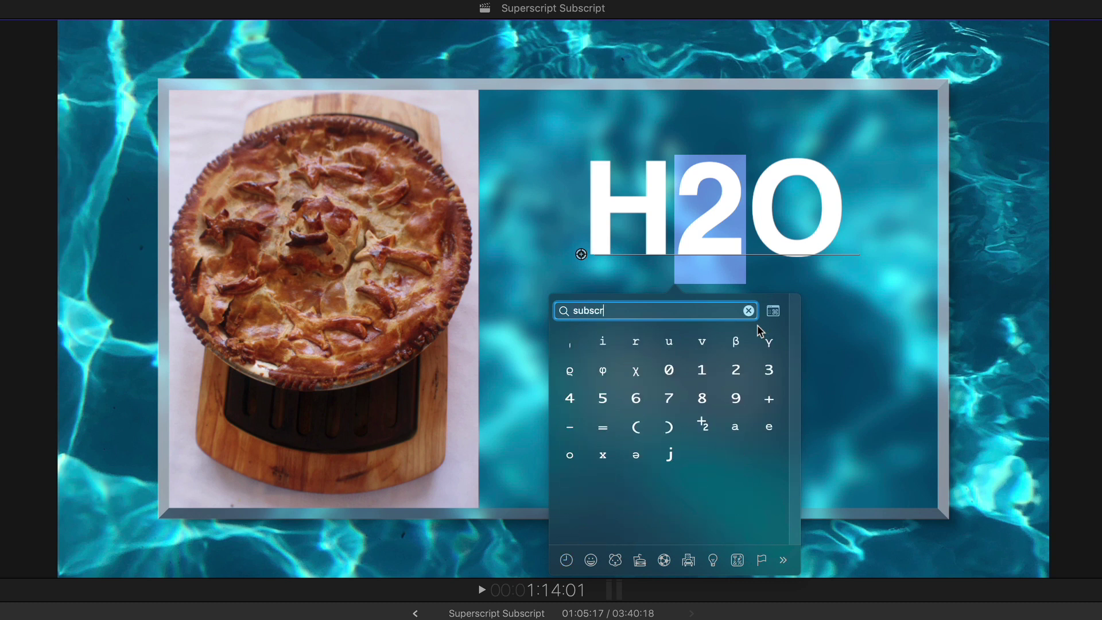
type("ipt")
key("Down")
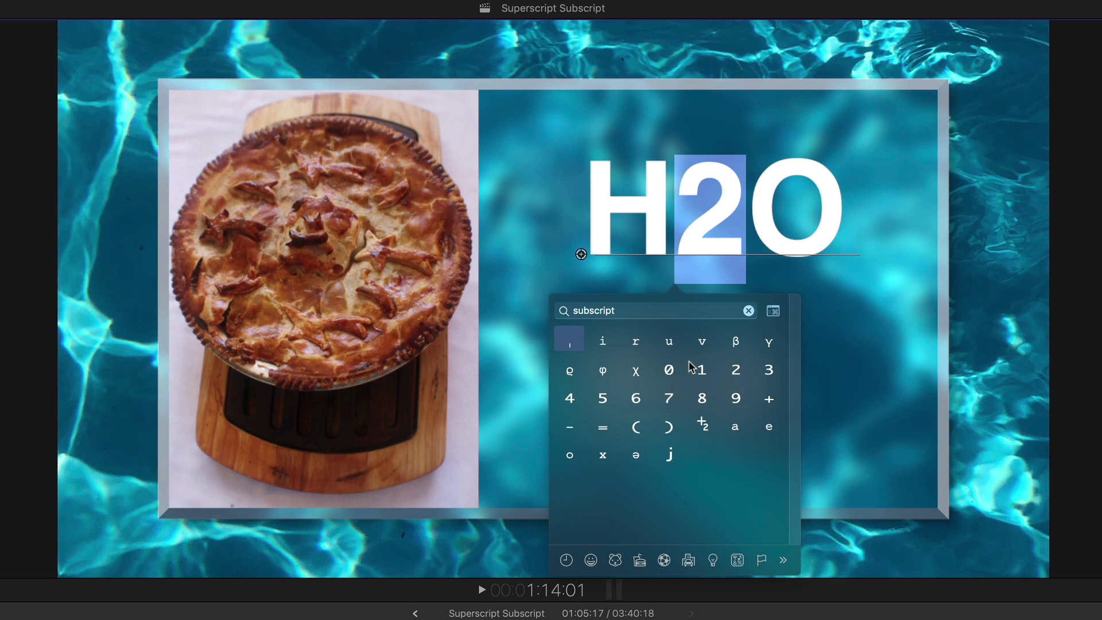
left_click(736, 369)
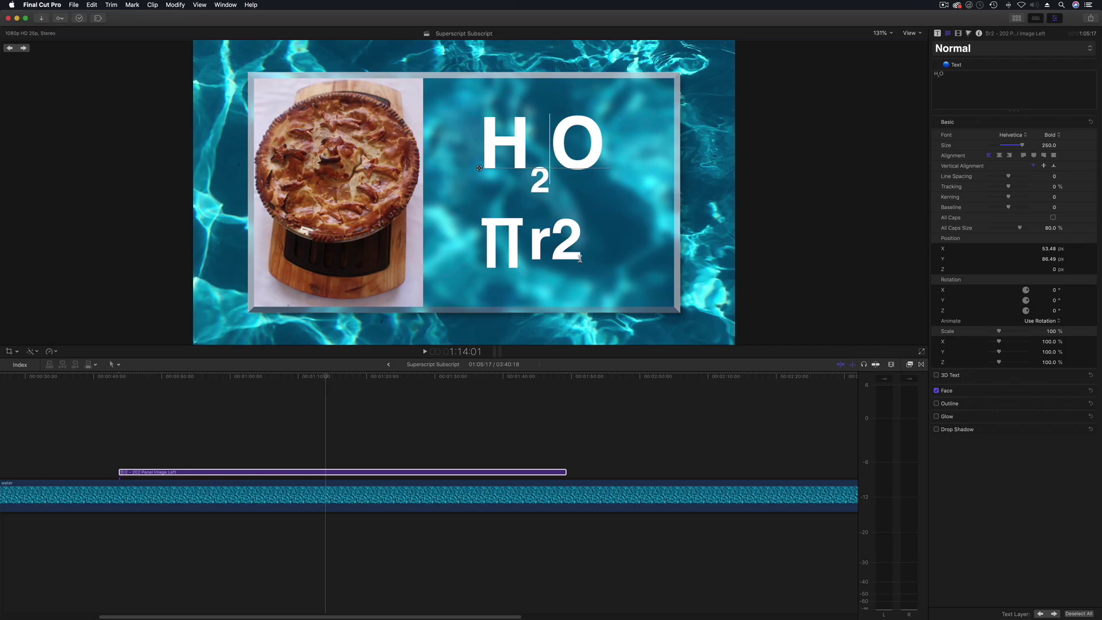
Select the 2 in Πr2 and set its Baseline to 76 and Size to 131.
left_click(746, 407)
double_click(569, 251)
left_click_drag(580, 249, 560, 248)
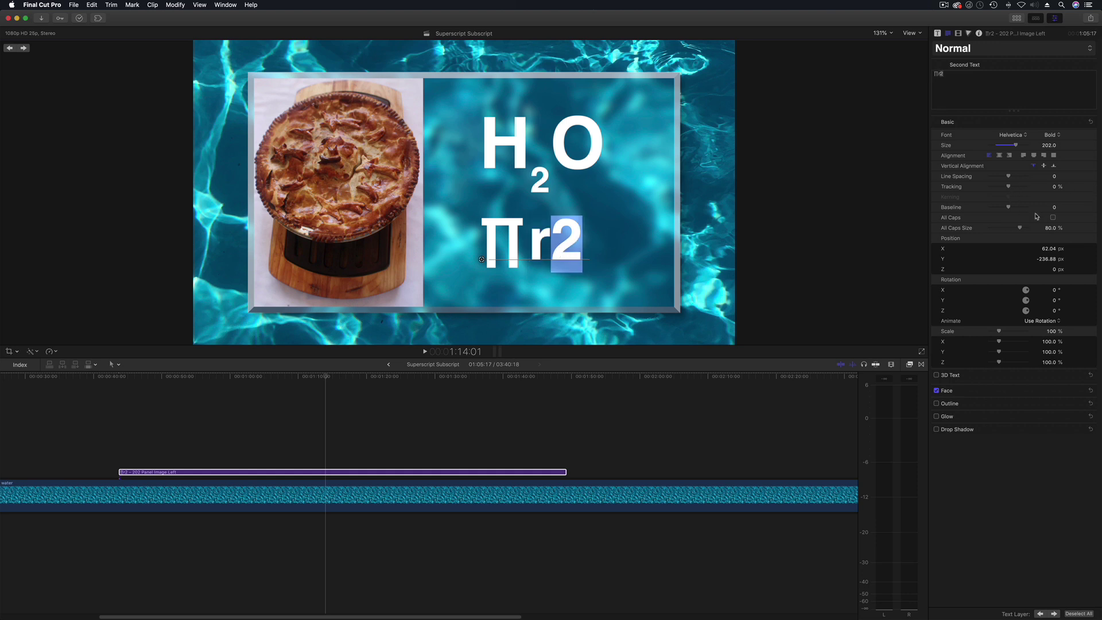
left_click_drag(1054, 210, 1006, 147)
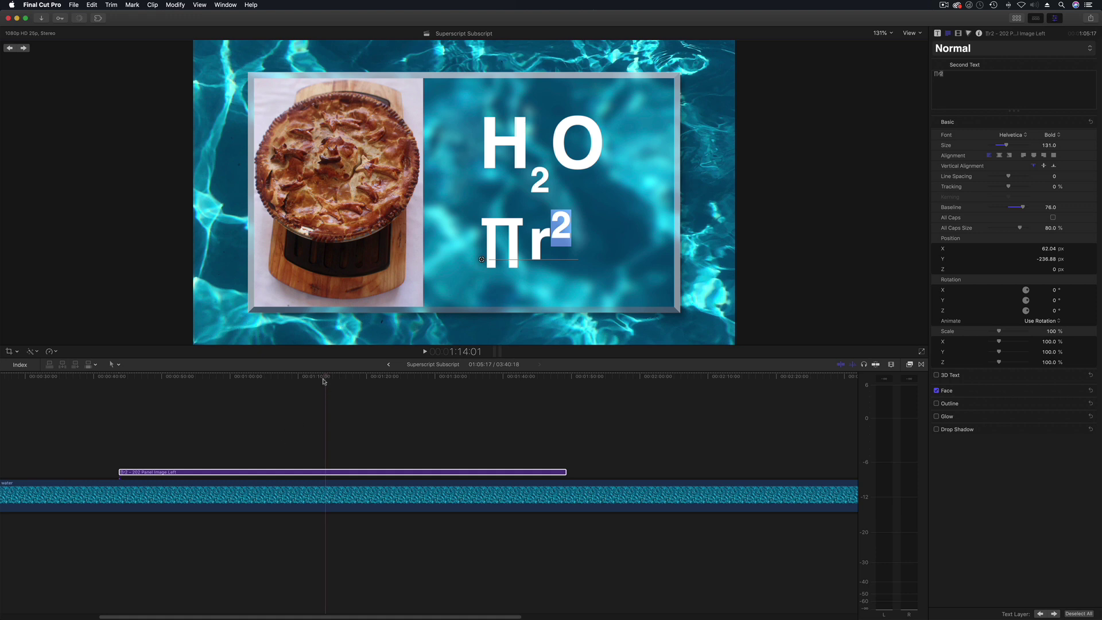
left_click_drag(323, 380, 347, 383)
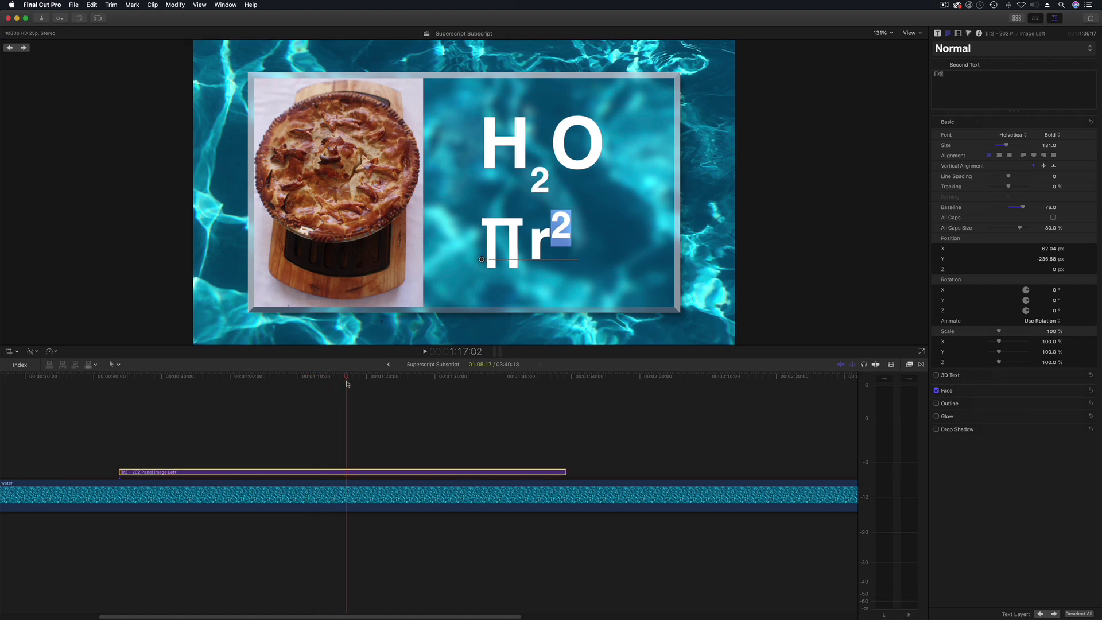
Tighten the kerning on both sides of the subscript 2 in H₂O.
left_click(549, 171)
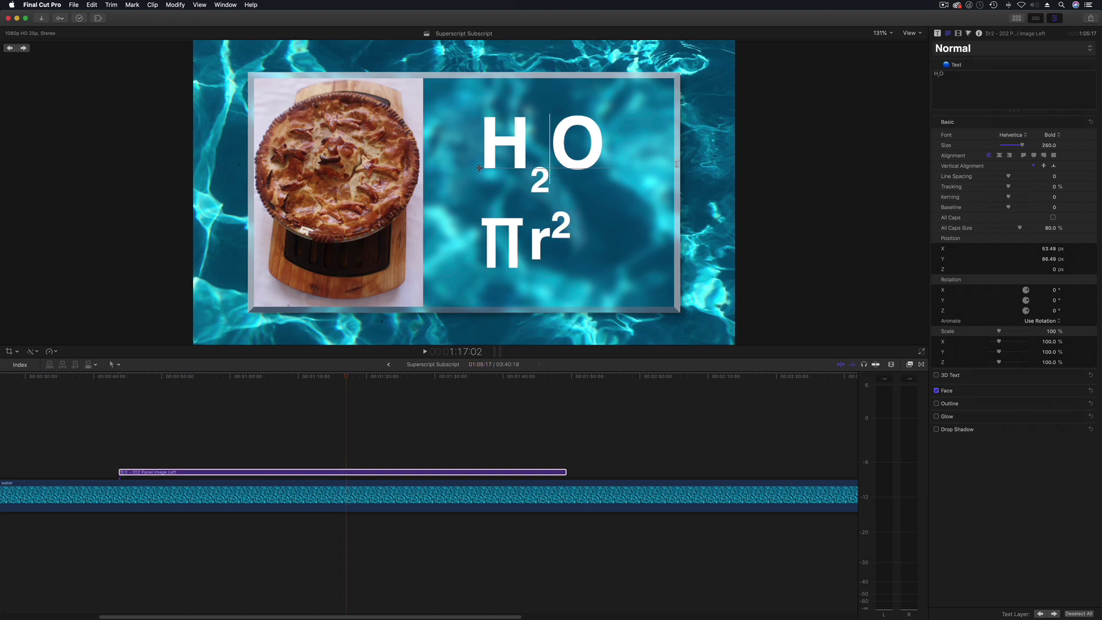
left_click_drag(1050, 197, 1036, 197)
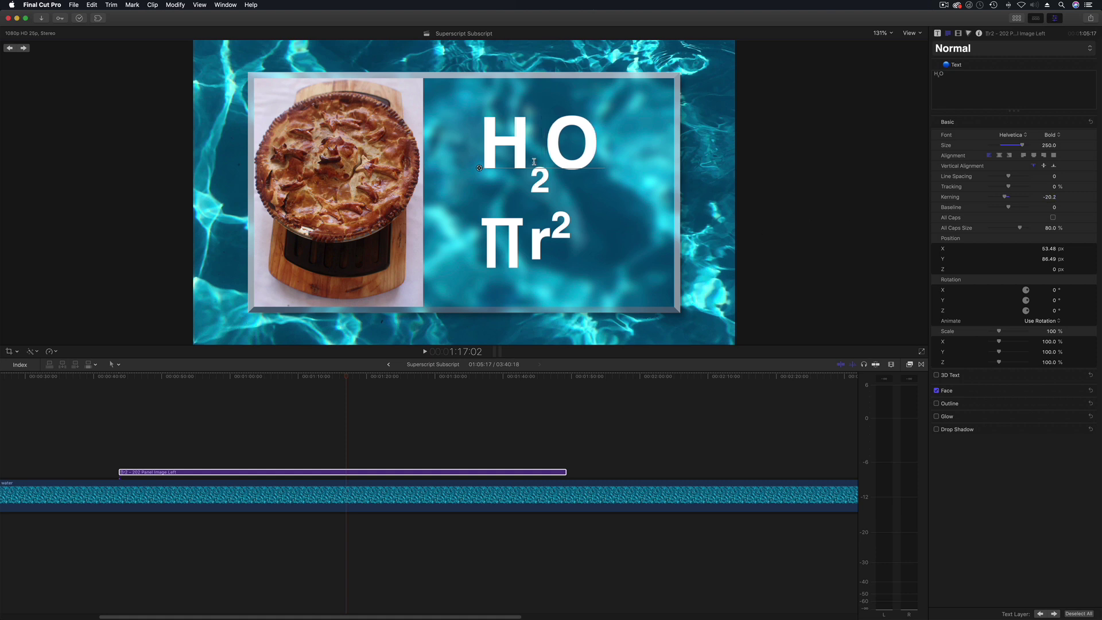
key("Left")
left_click_drag(1054, 198, 1050, 198)
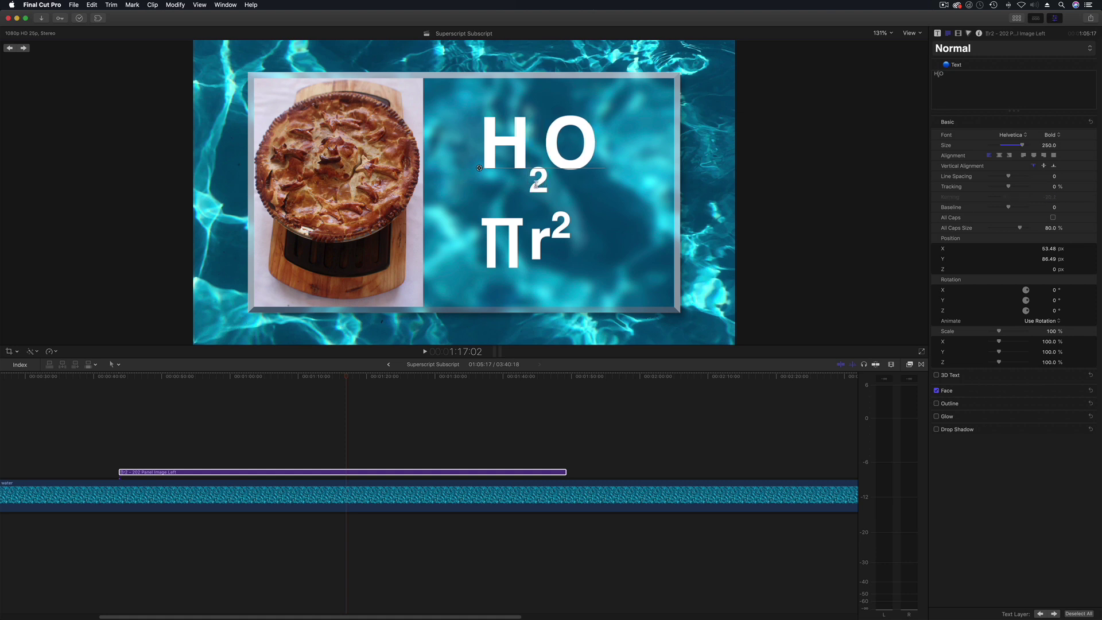
Enlarge the subscript 2 in H₂O to size 284.
key("shift+Right")
left_click_drag(1055, 148, 1051, 147)
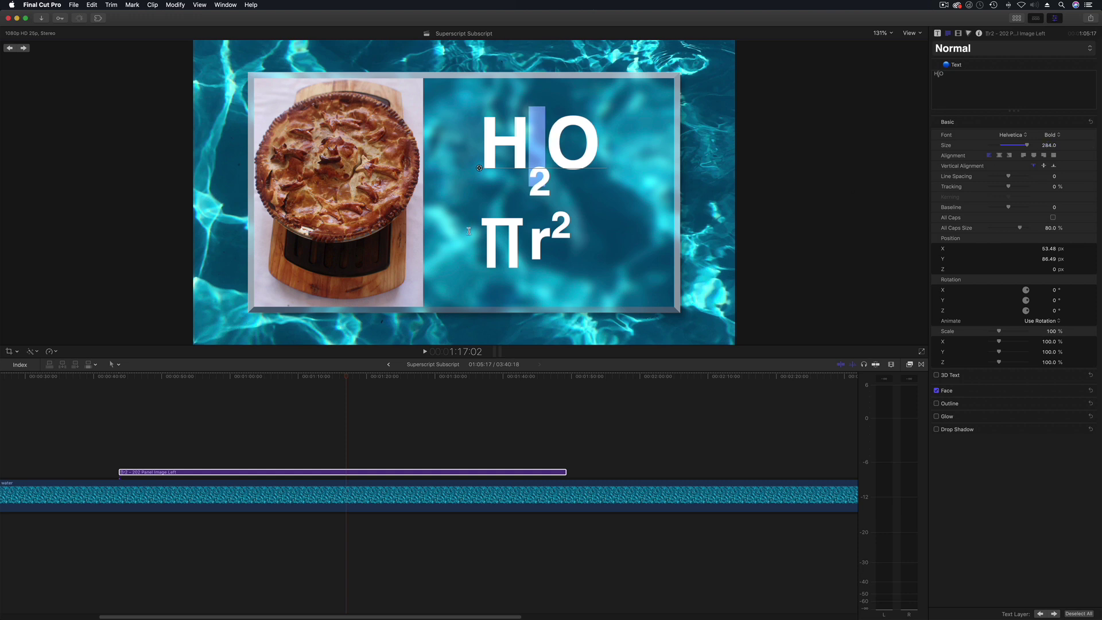
left_click(554, 231)
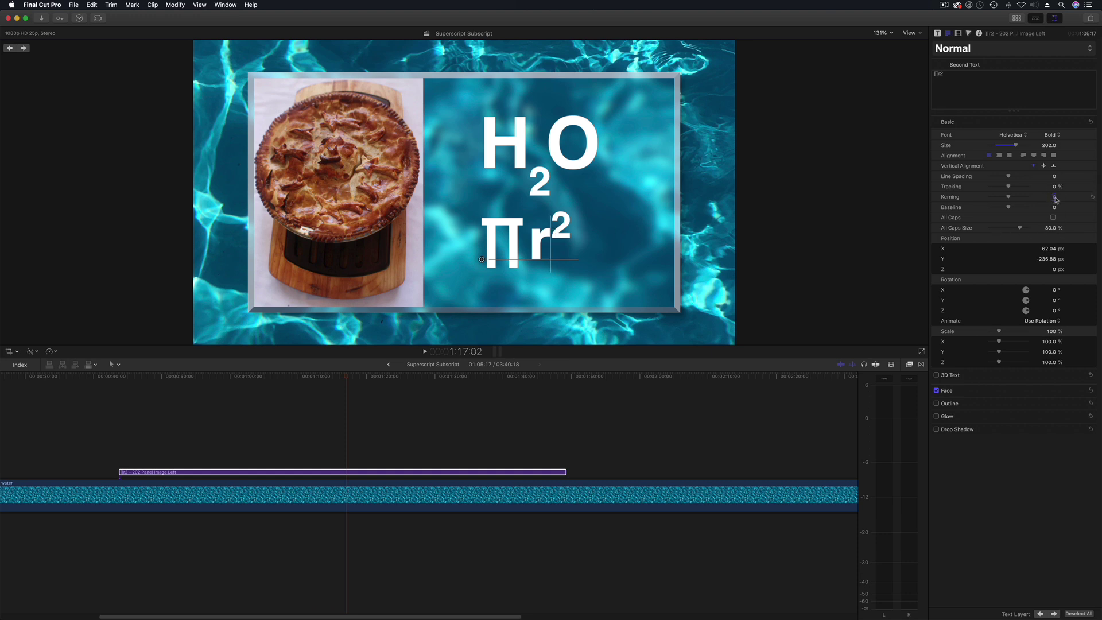
Raise the Πr² line's kerning to 16 to space the superscript 2 from the r.
left_click_drag(1056, 199, 1070, 200)
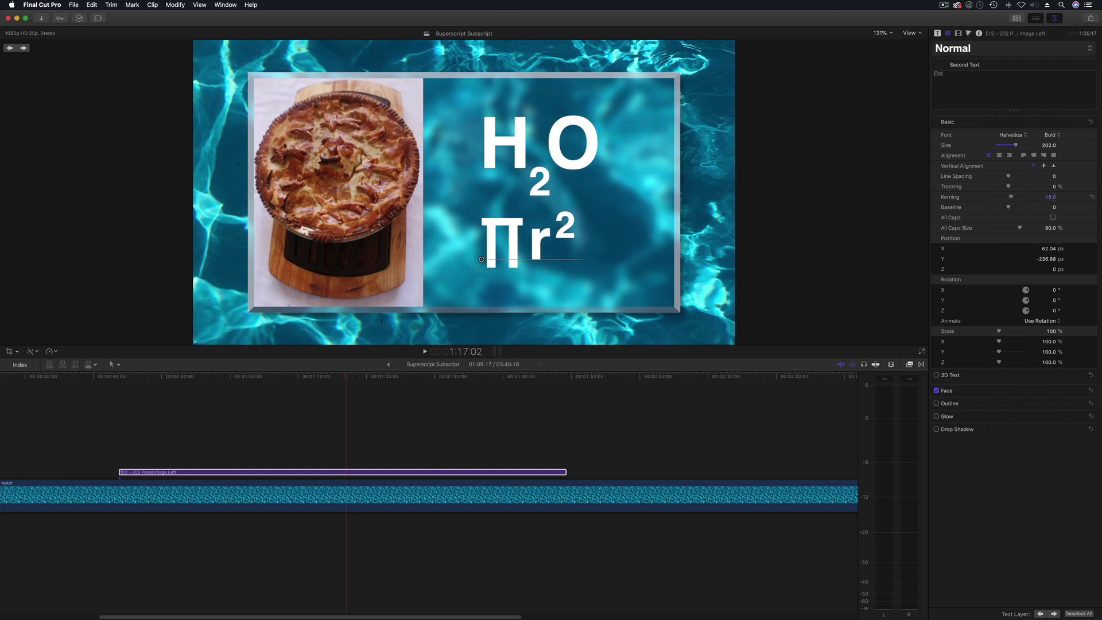